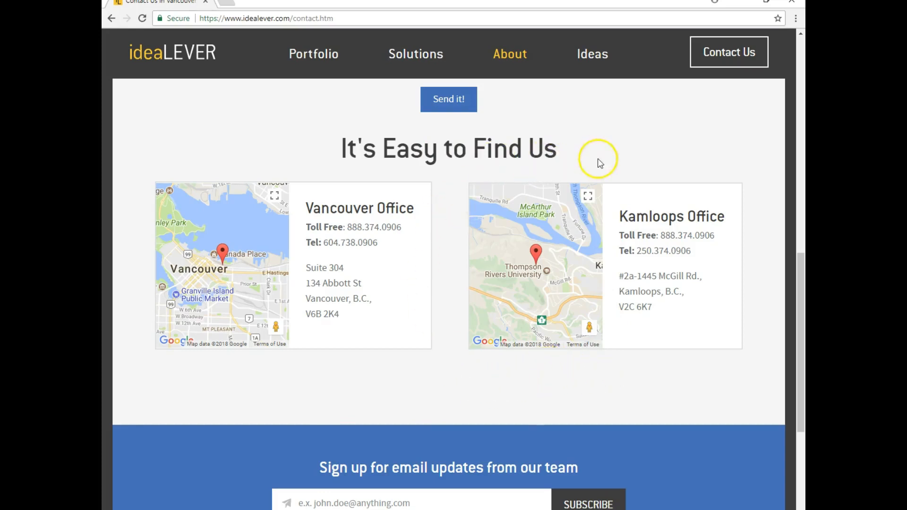
click(601, 387)
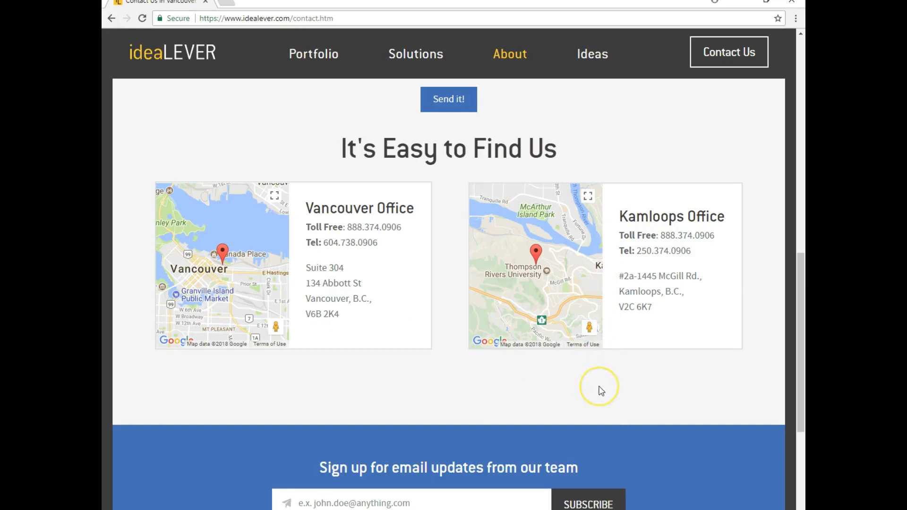
click(601, 336)
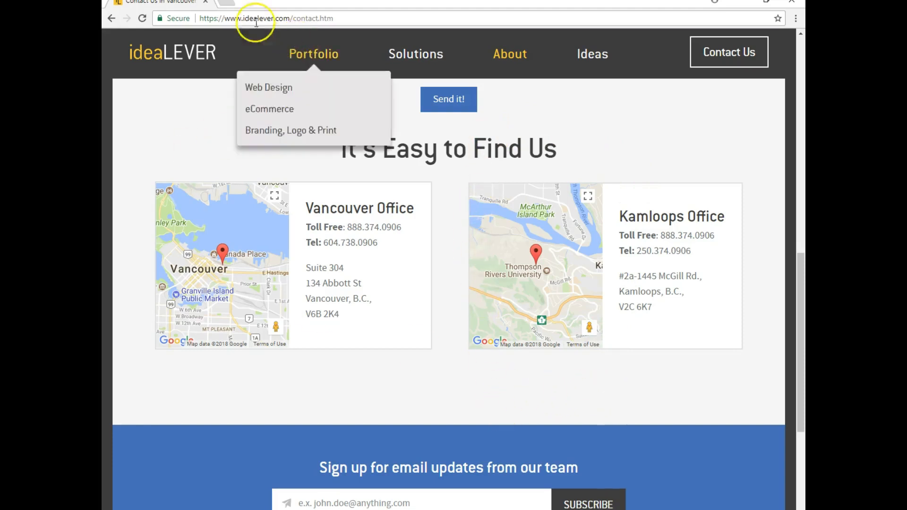
click(231, 9)
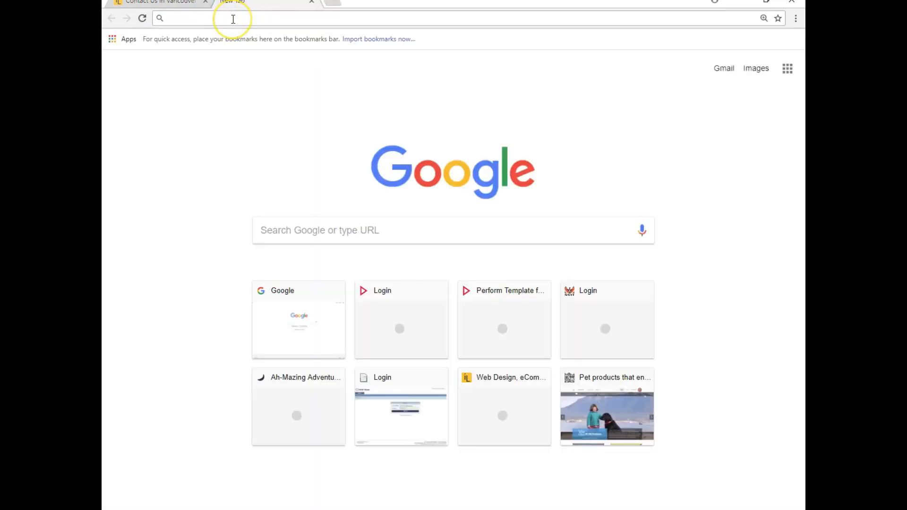
text(www.google.ca)
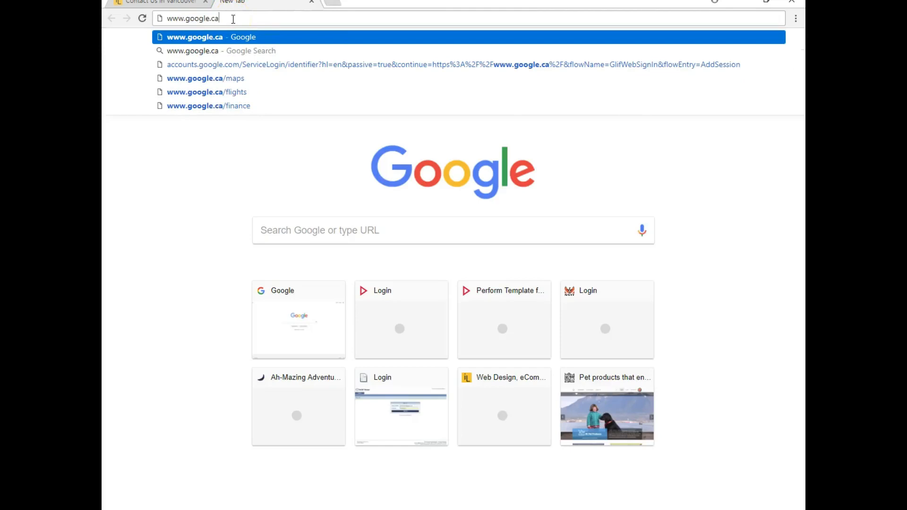
key(Return)
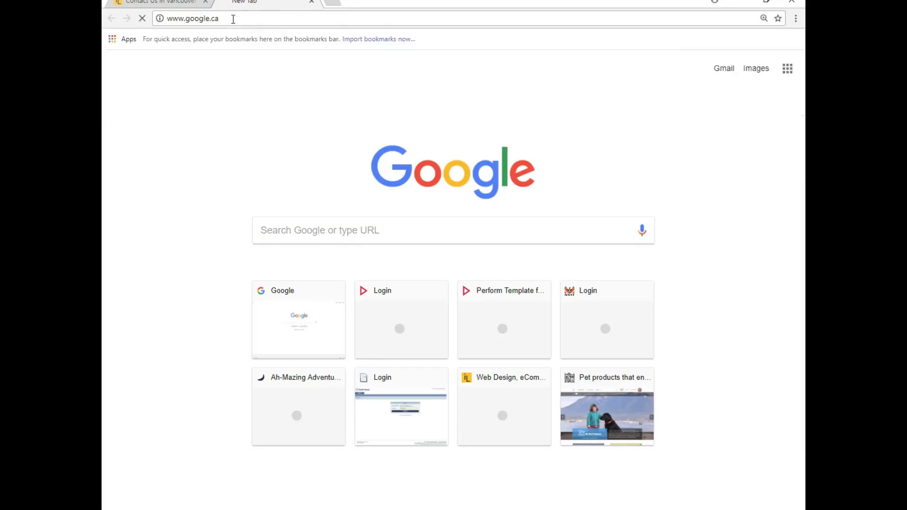
Open Google sign-in and start creating a new Google account from the sign-up form
click(777, 37)
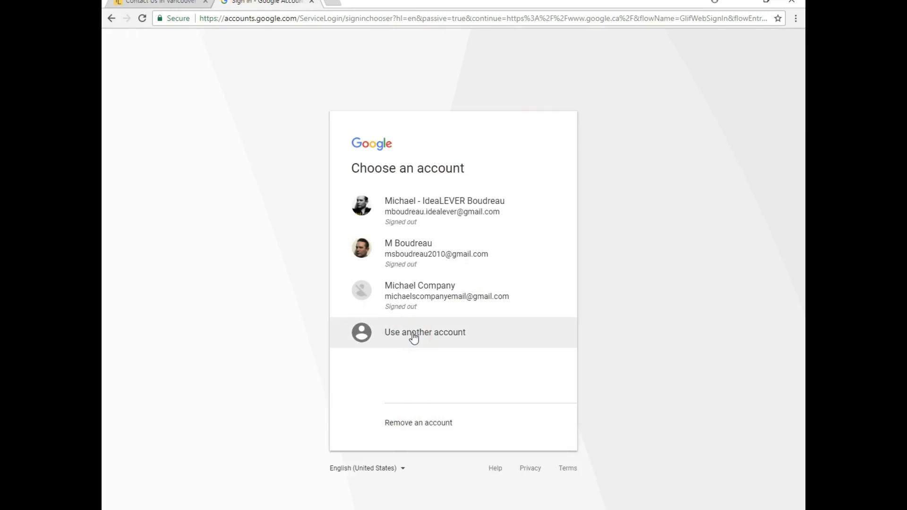
click(412, 333)
click(377, 330)
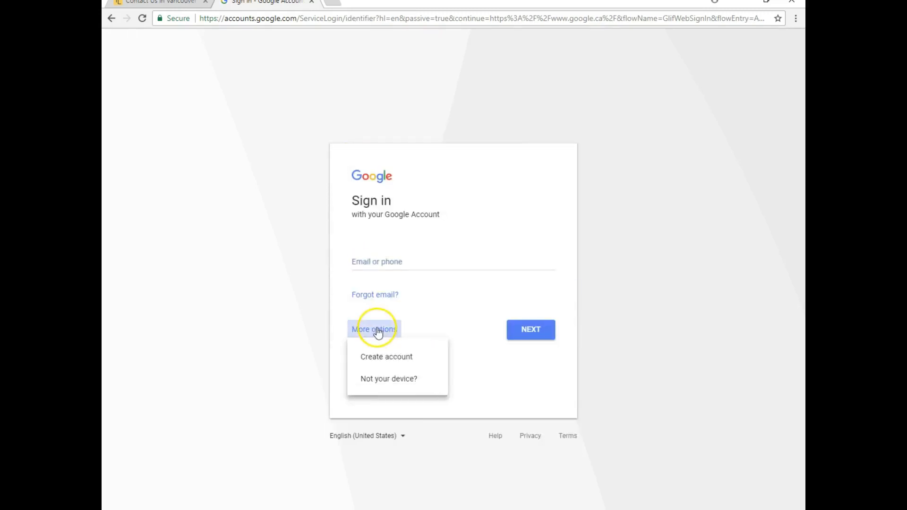
click(383, 364)
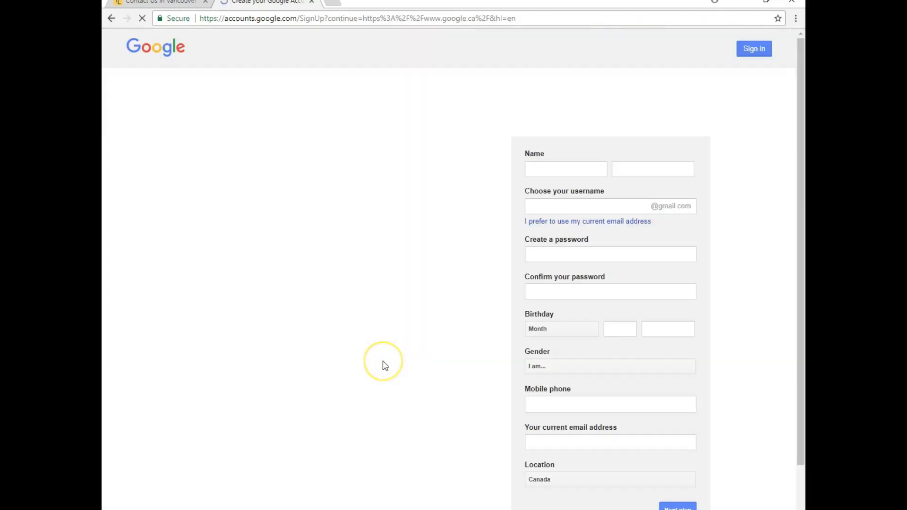
scroll(383, 362, down, 1)
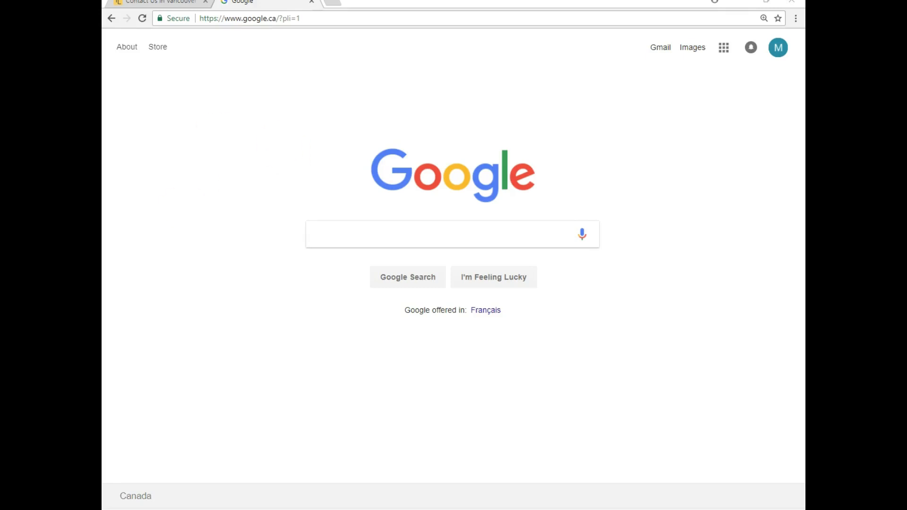
Replace the address with code.google.com/apis/console and open the Google API Console
click(243, 19)
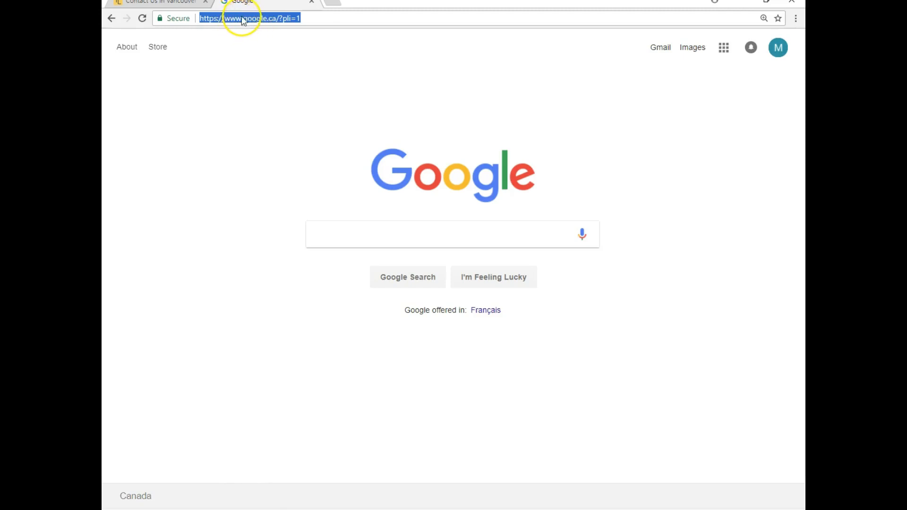
right_click(241, 18)
click(263, 70)
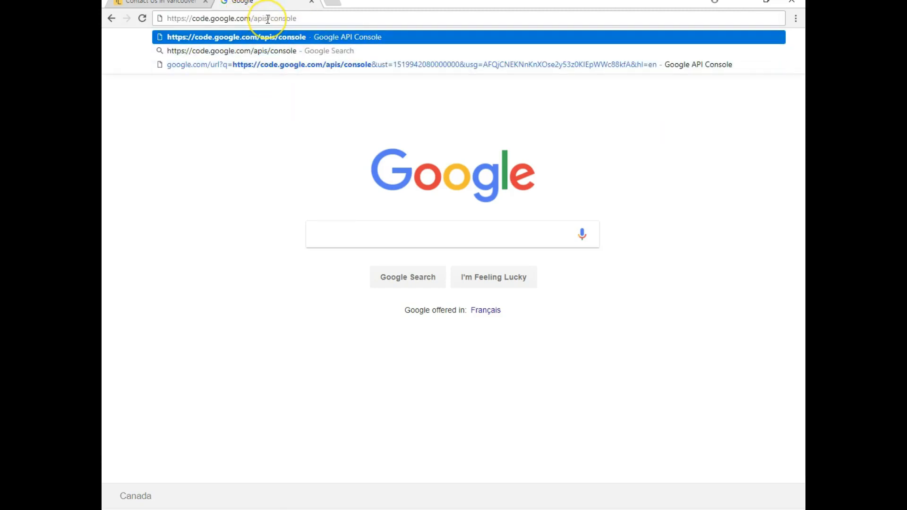
click(302, 18)
key(Return)
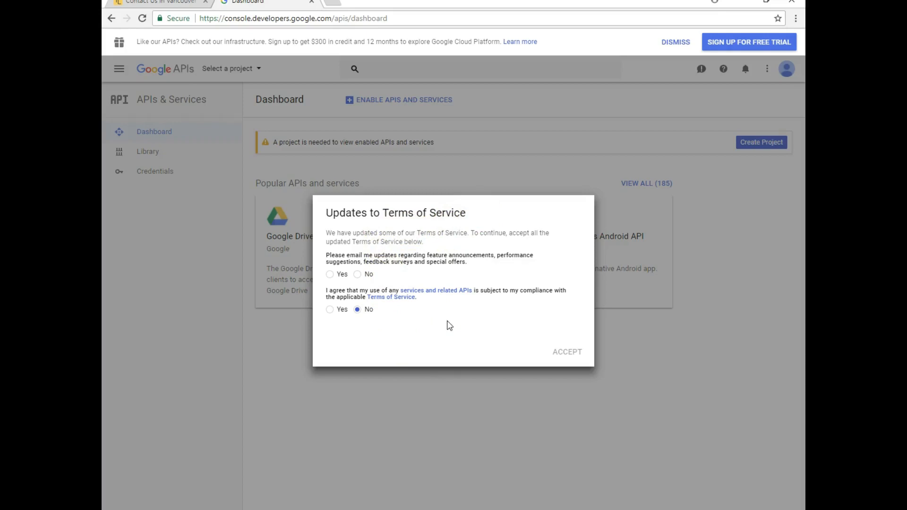
Decline update e-mails, agree to the Terms of Service and accept the updated terms
click(357, 274)
click(330, 309)
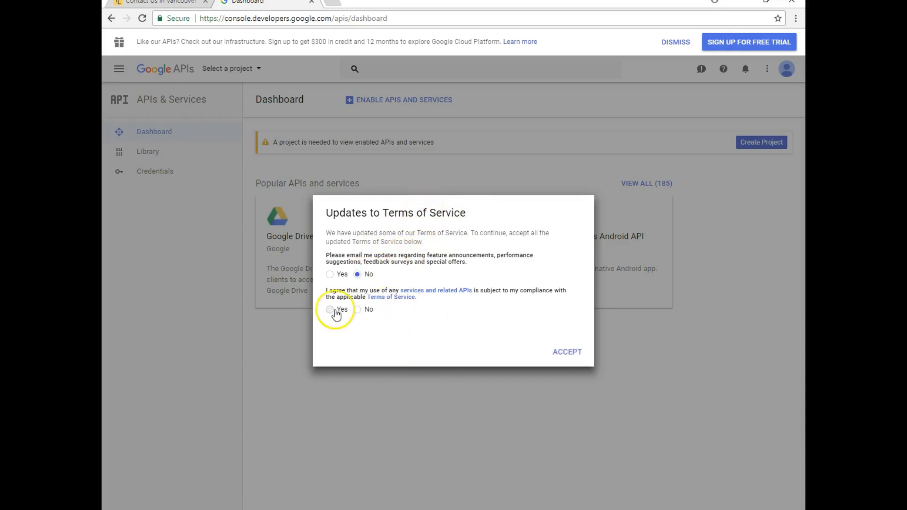
click(567, 352)
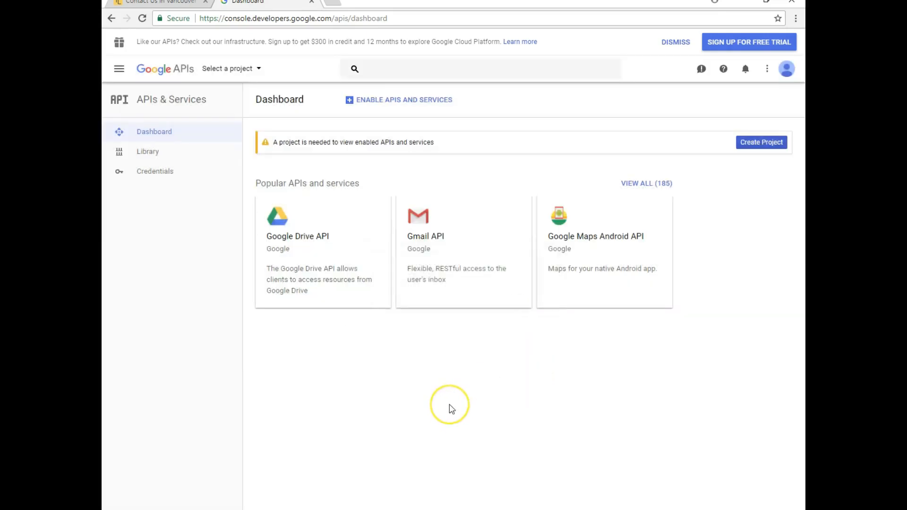
click(469, 380)
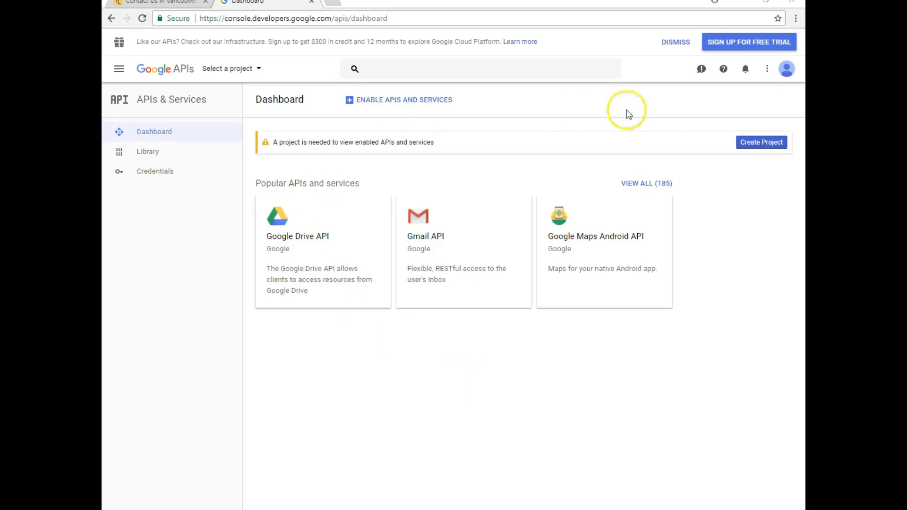
Create a new project named mywebsiteapiproject
click(764, 144)
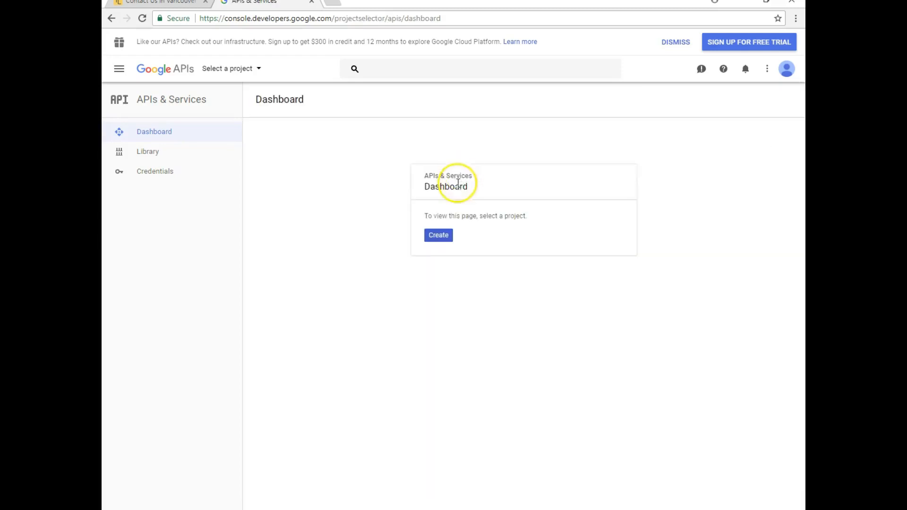
click(436, 241)
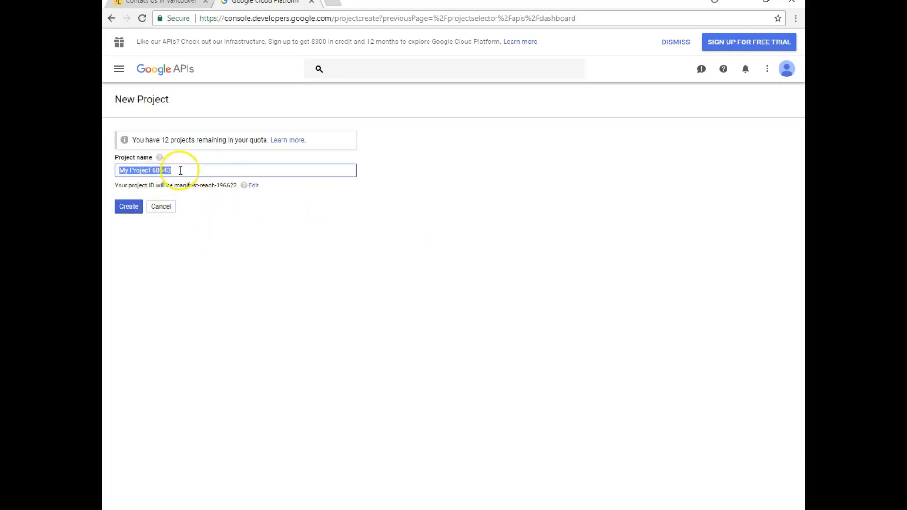
drag(180, 171, 119, 171)
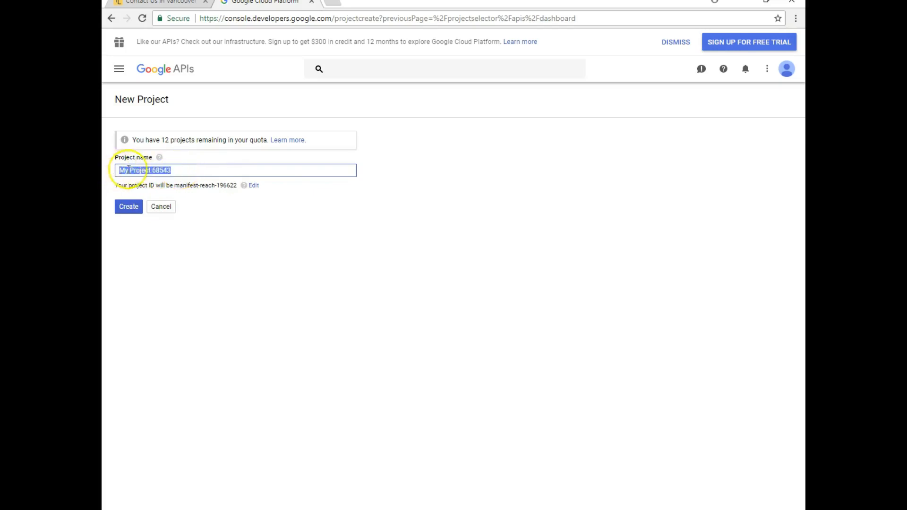
mouse_move(160, 157)
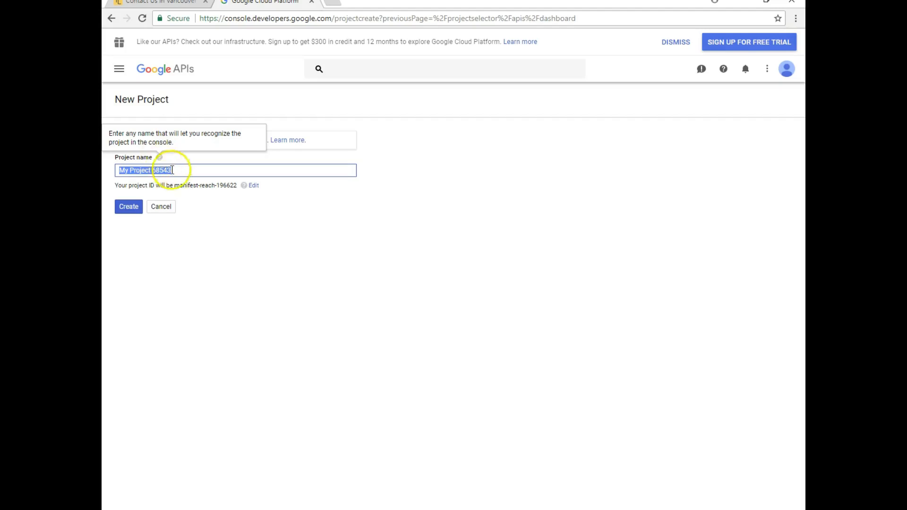
click(190, 169)
drag(189, 170, 118, 170)
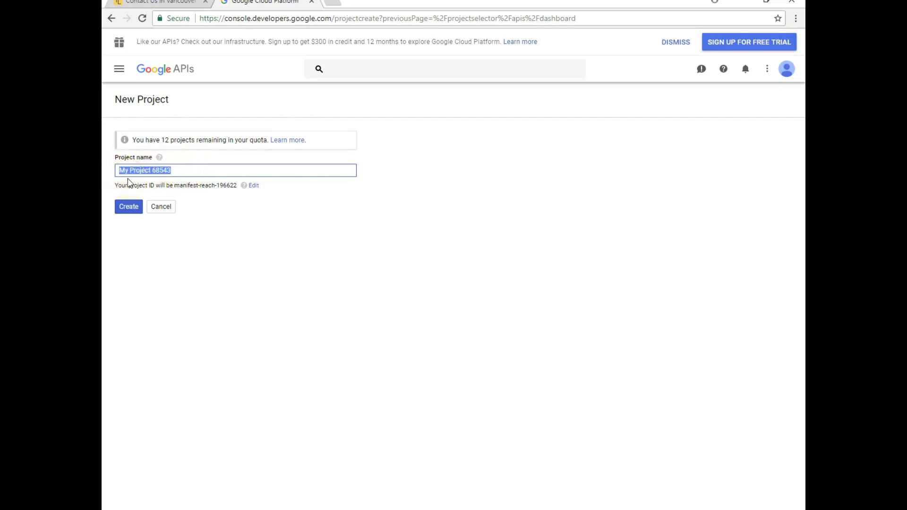
text(myweb)
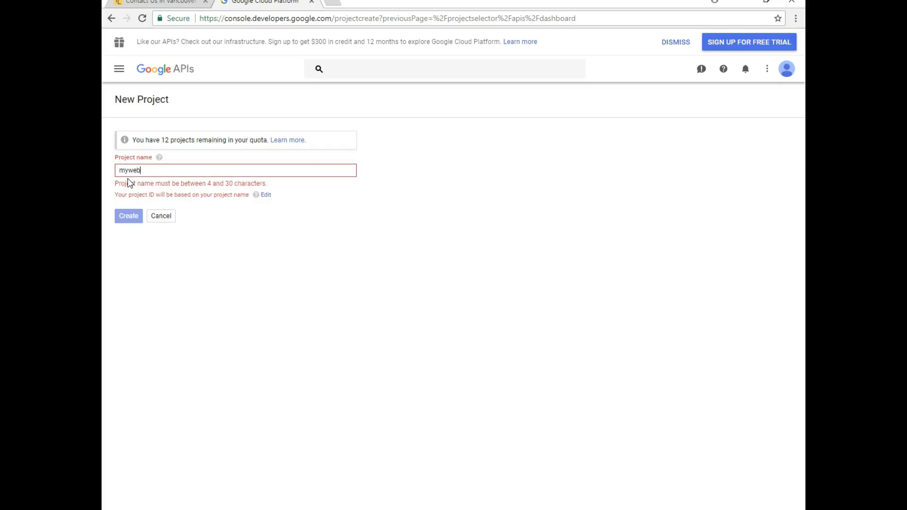
text(siteap)
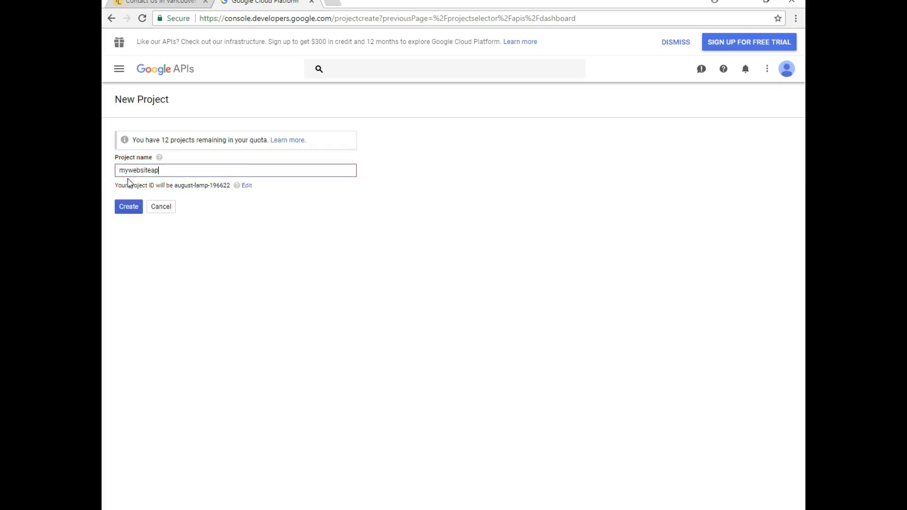
text(iproject)
click(129, 208)
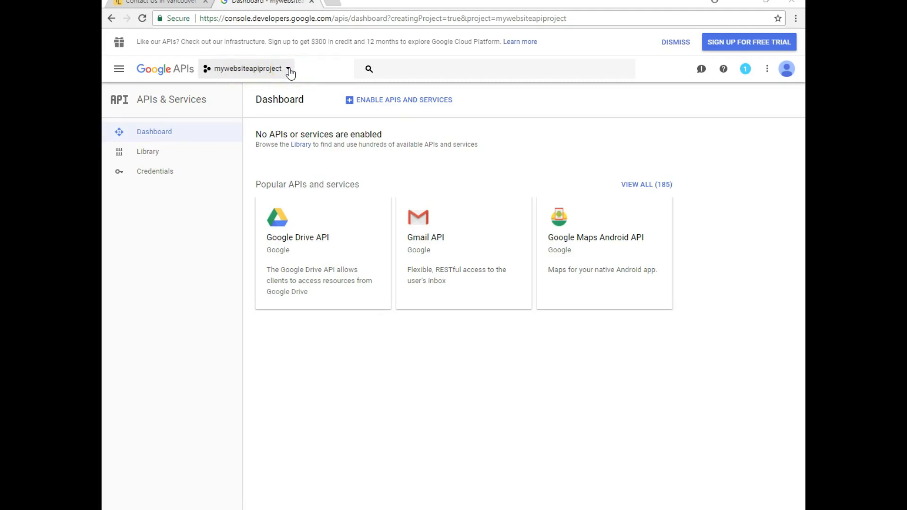
Enable the Google Maps JavaScript API from the API Library
click(149, 152)
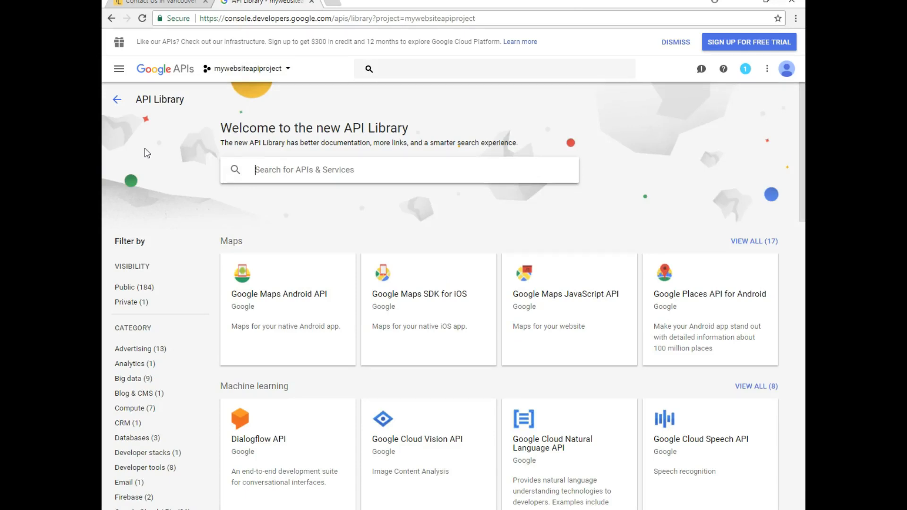
click(572, 300)
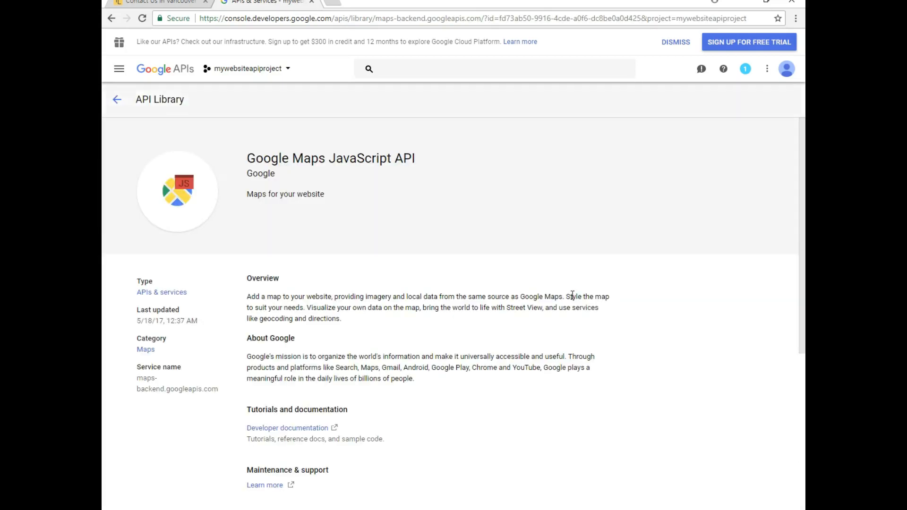
click(273, 221)
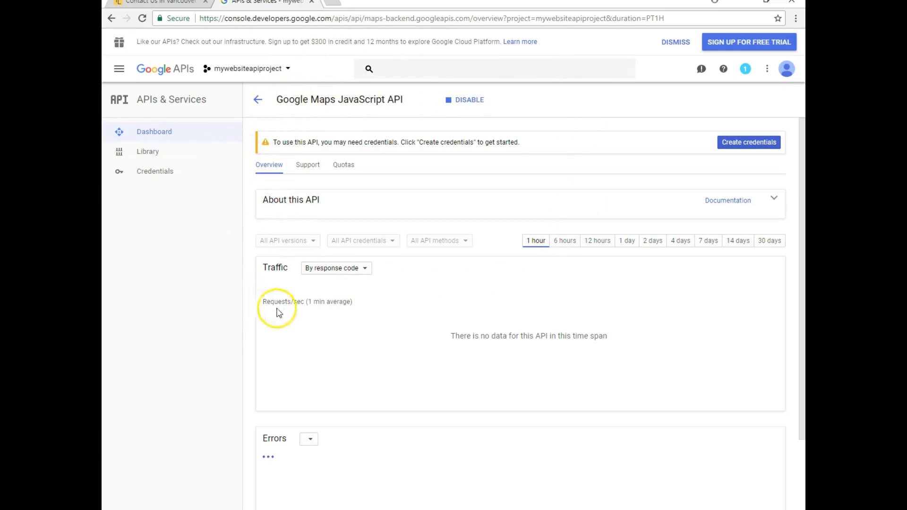
Return to the API's library page and enable the related Google Maps Geocoding API
scroll(287, 314, down, 3)
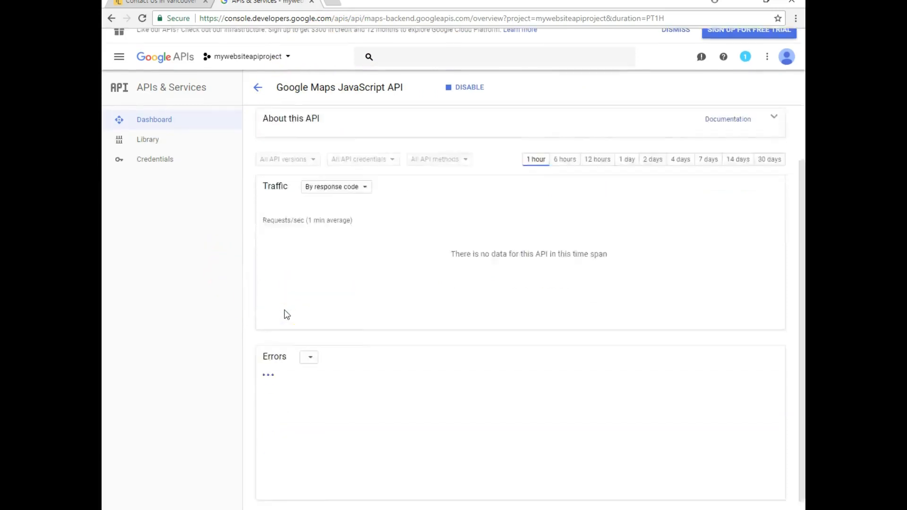
scroll(285, 315, up, 3)
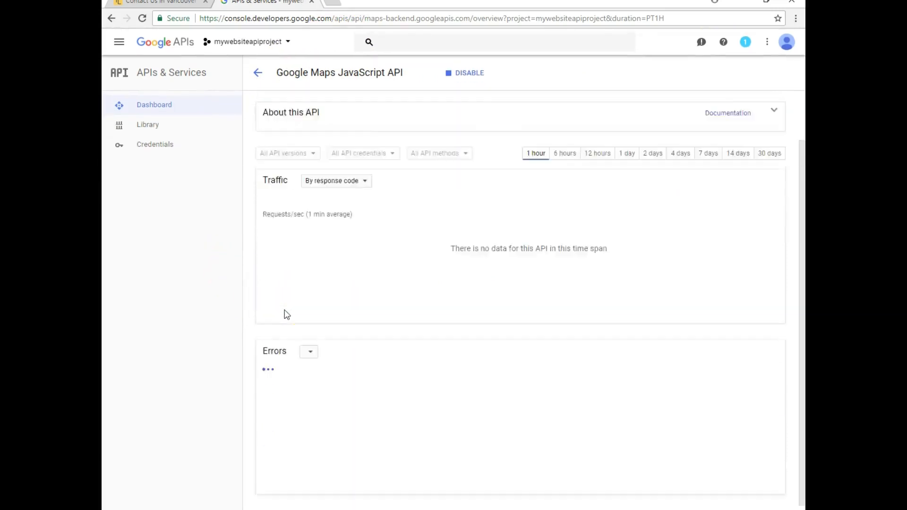
click(258, 100)
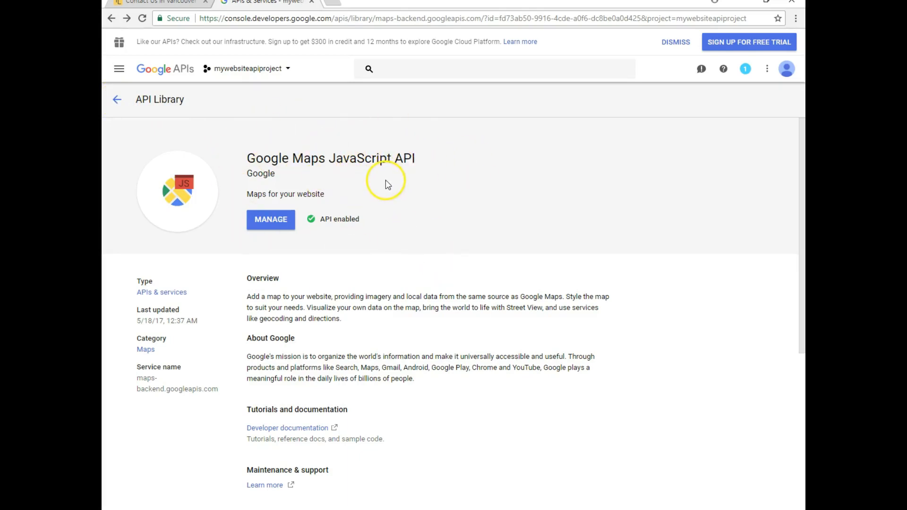
scroll(390, 235, down, 6)
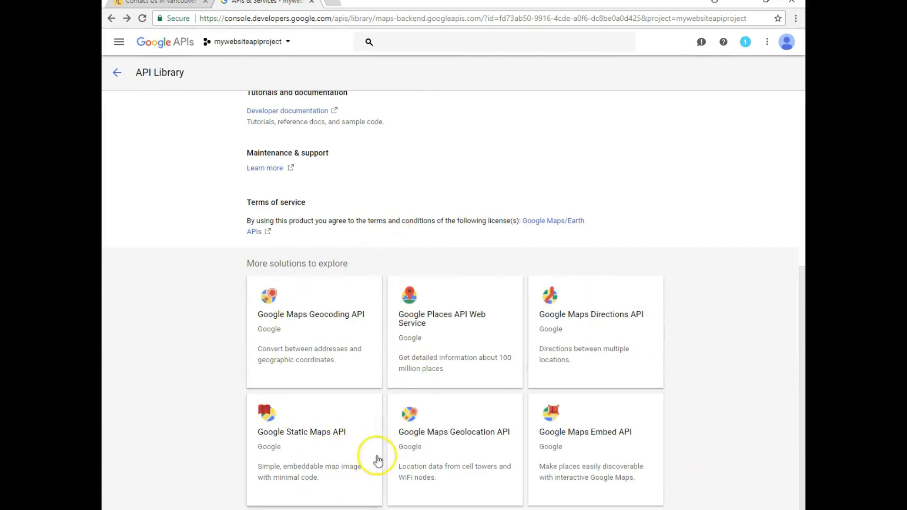
scroll(506, 421, up, 7)
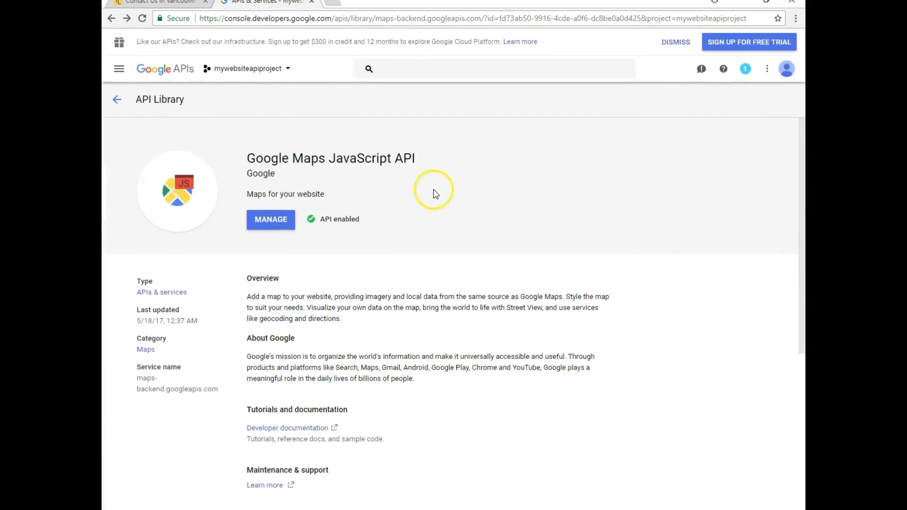
scroll(429, 401, down, 7)
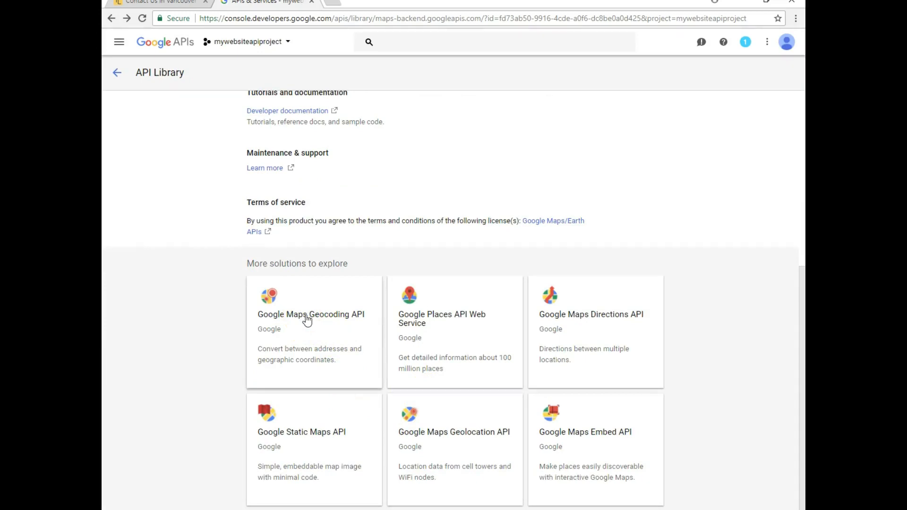
click(307, 320)
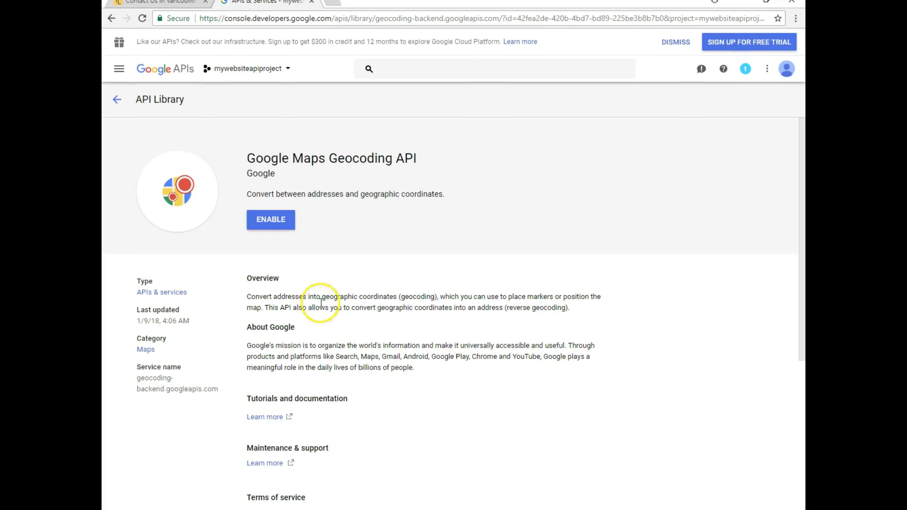
click(264, 222)
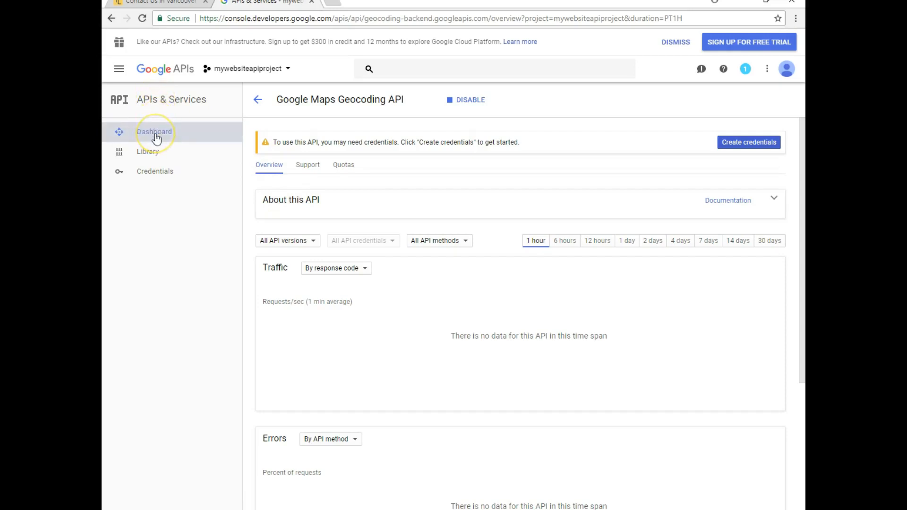
Create a new API key from the project's Credentials page, then close the key dialog
click(155, 178)
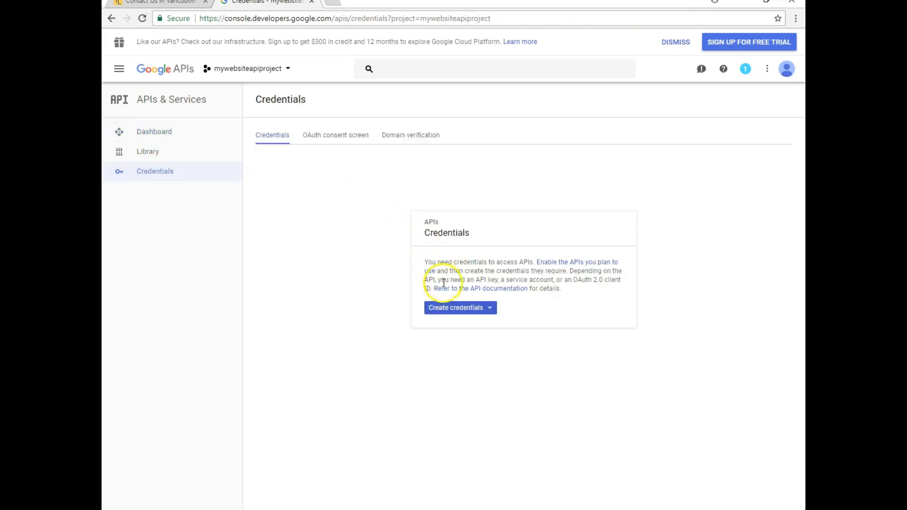
click(458, 309)
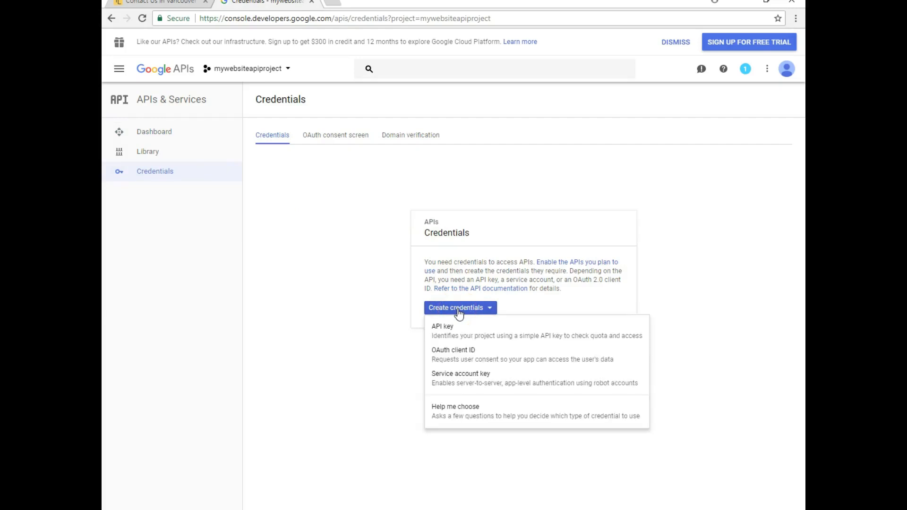
click(480, 336)
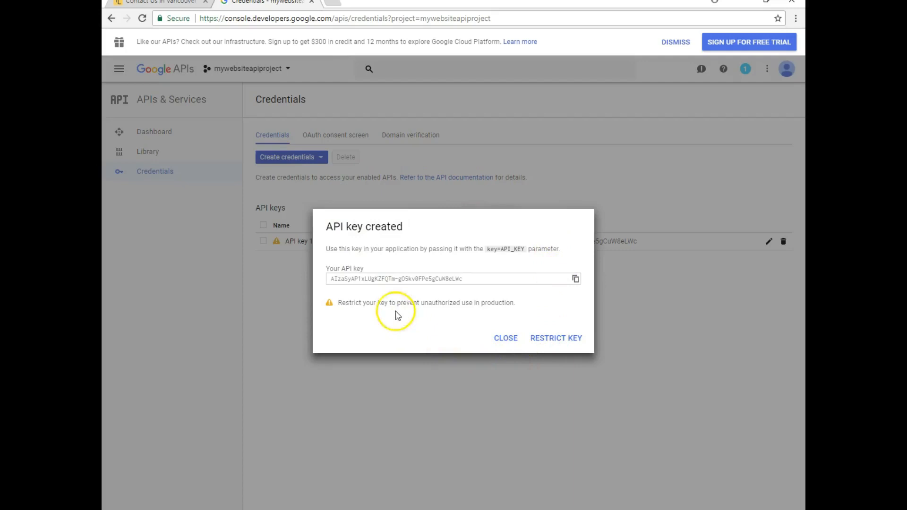
click(365, 270)
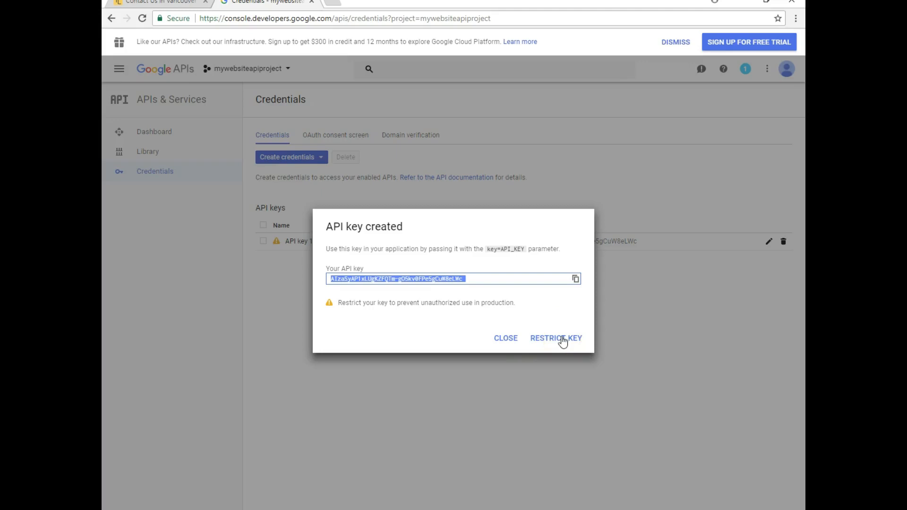
click(505, 339)
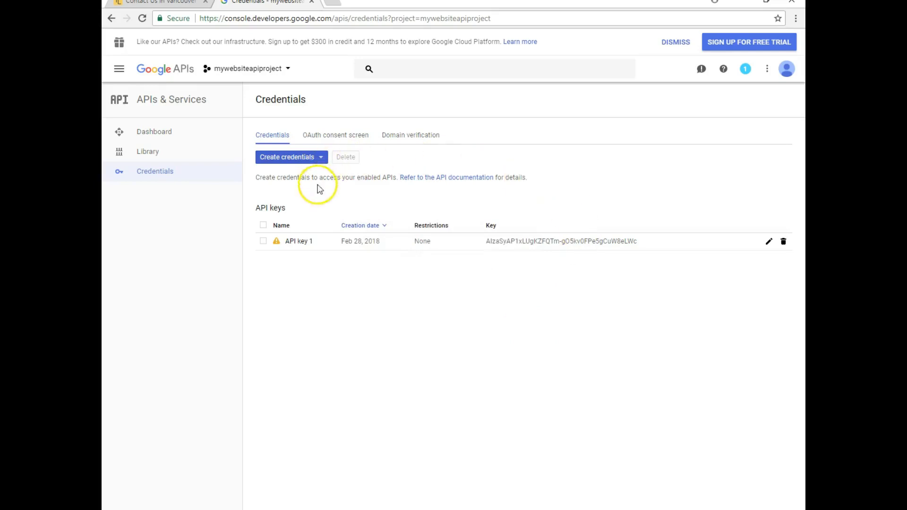
Open the new key's settings and rename it MyWebsiteAPIKey
click(299, 246)
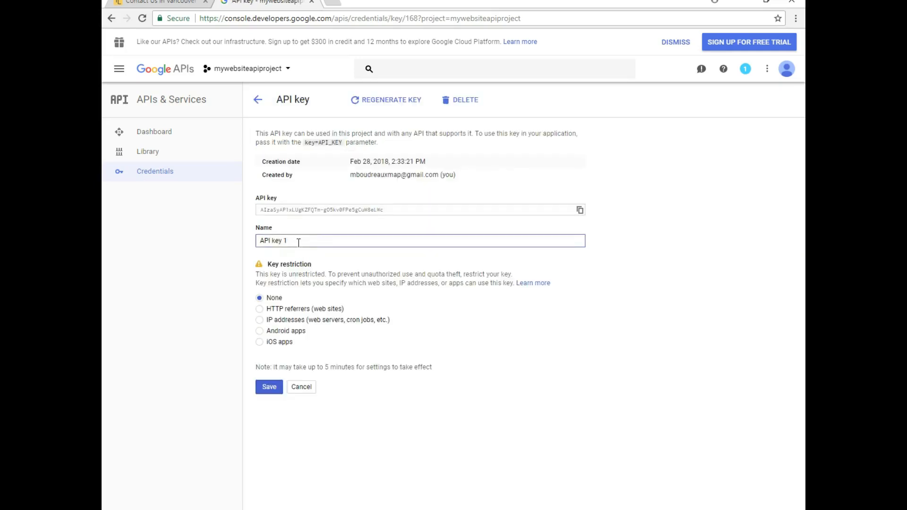
drag(302, 242, 260, 245)
text(MyWebsiteAPIKey)
Keep the key restriction set to None and save the key settings
click(260, 315)
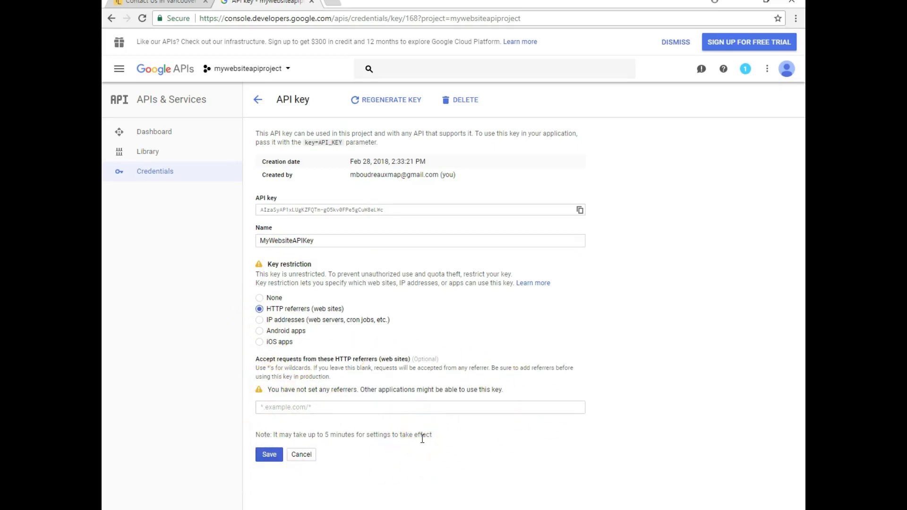
click(260, 298)
click(271, 392)
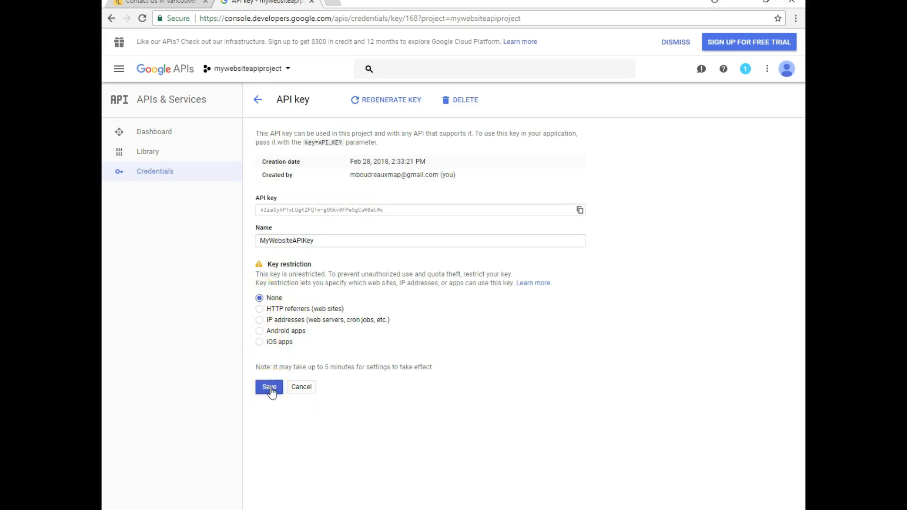
click(268, 388)
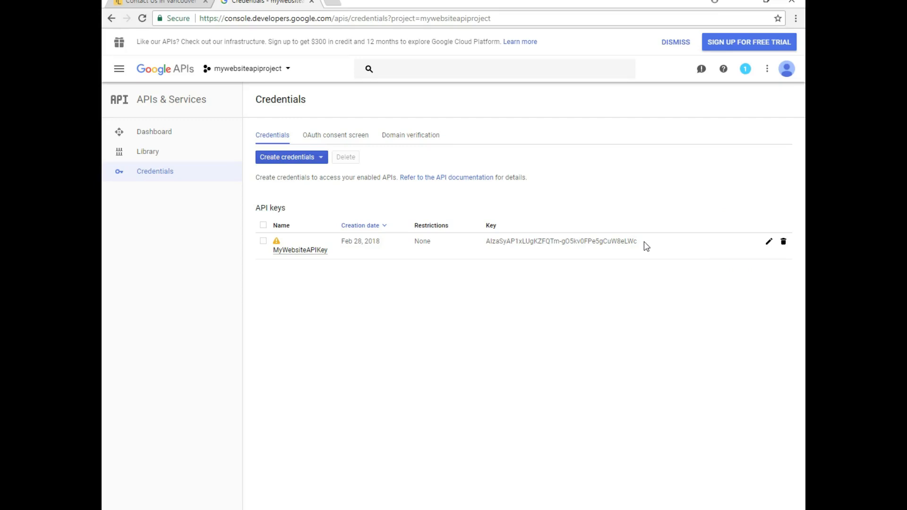
Select the key string in the API keys list and switch to the company website's contact page tab
drag(646, 246, 483, 240)
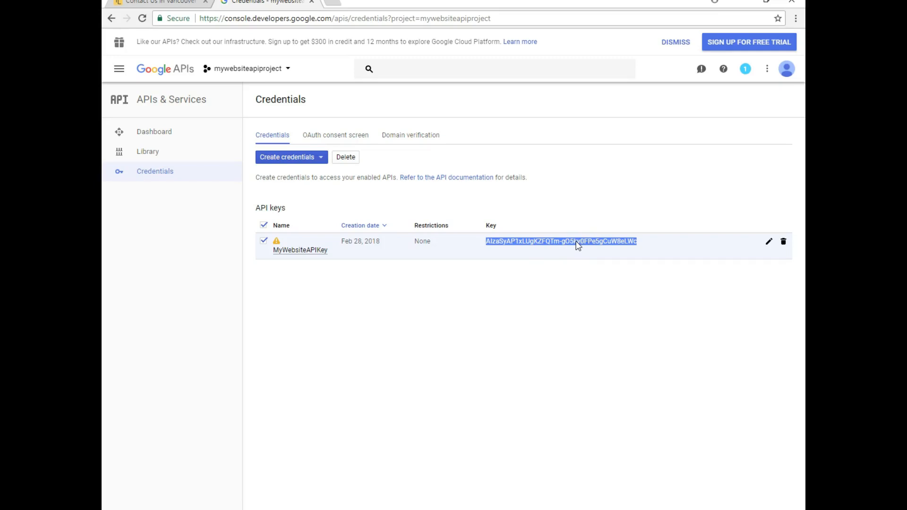
click(178, 5)
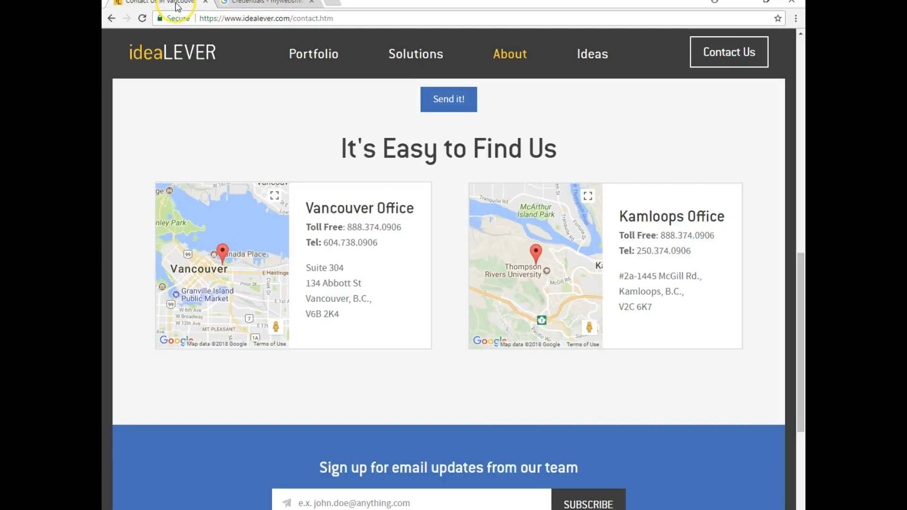